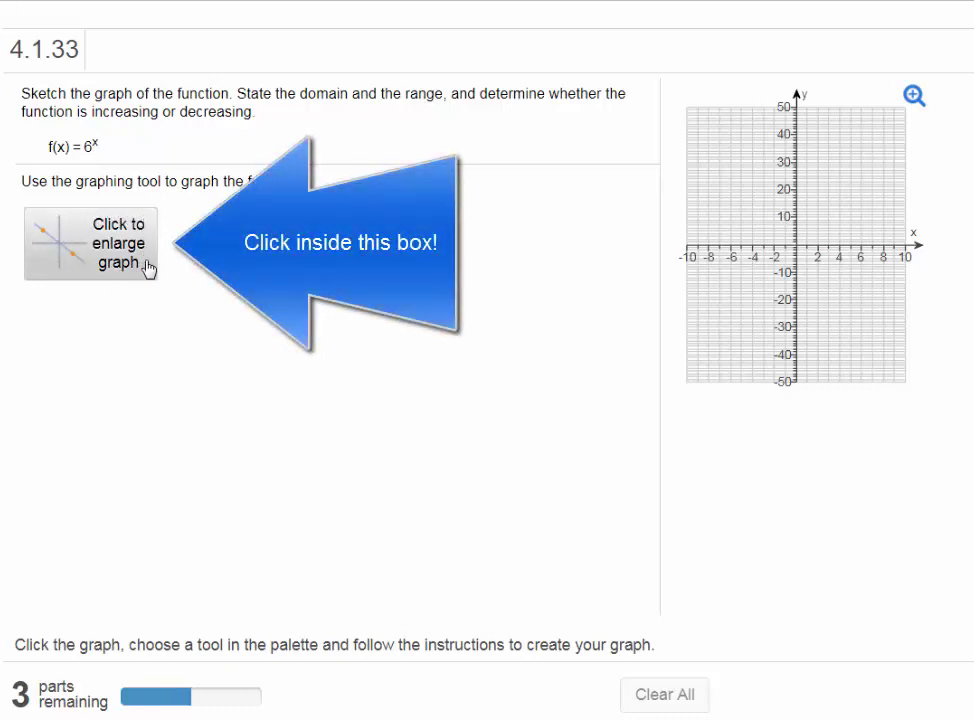
Open the enlarged graphing workspace for f(x)=6^x, showing the empty grid and tool palette.
{"action": "left_click", "coordinate": [95, 259]}
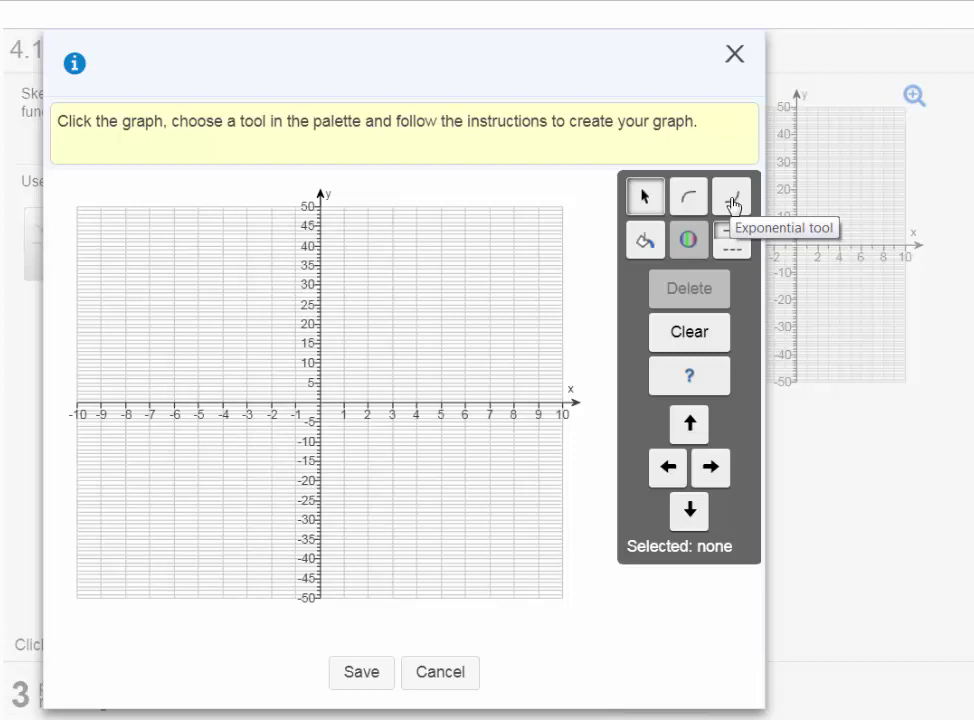
Select the Exponential curve tool and leave the line style set to solid.
{"action": "left_click", "coordinate": [733, 200]}
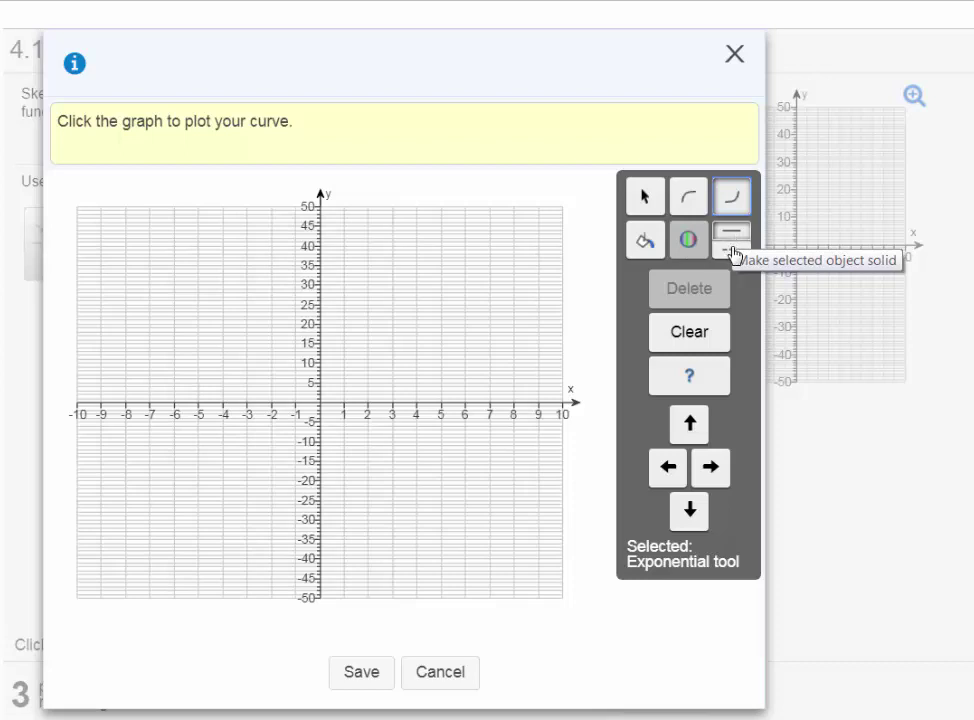
{"action": "left_click", "coordinate": [732, 238]}
{"action": "left_click", "coordinate": [729, 240]}
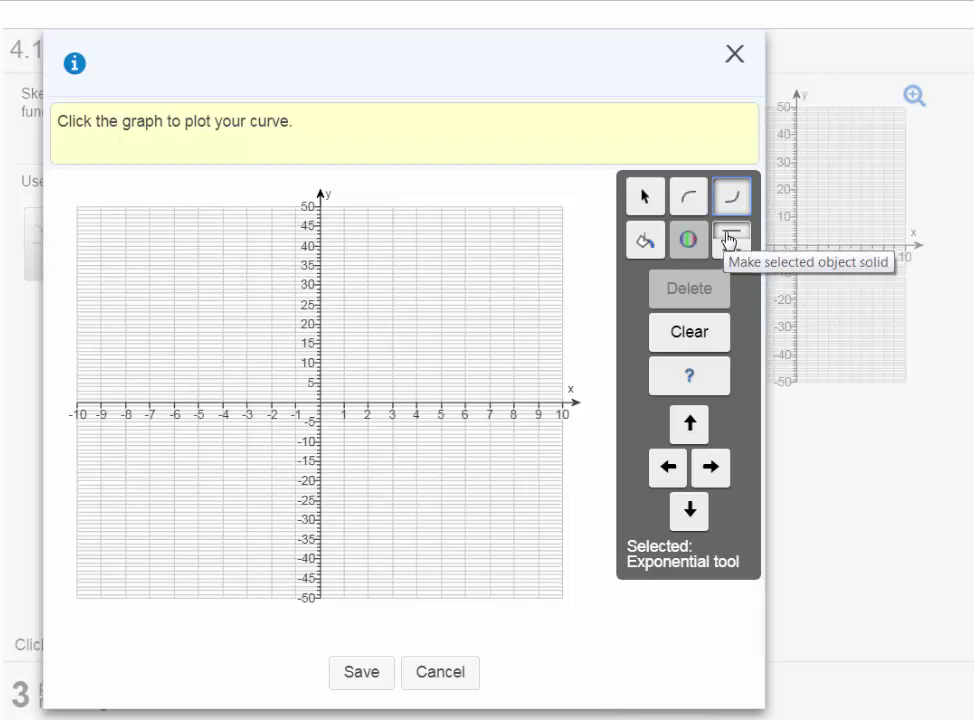
{"action": "left_click", "coordinate": [730, 238]}
{"action": "left_click", "coordinate": [724, 236]}
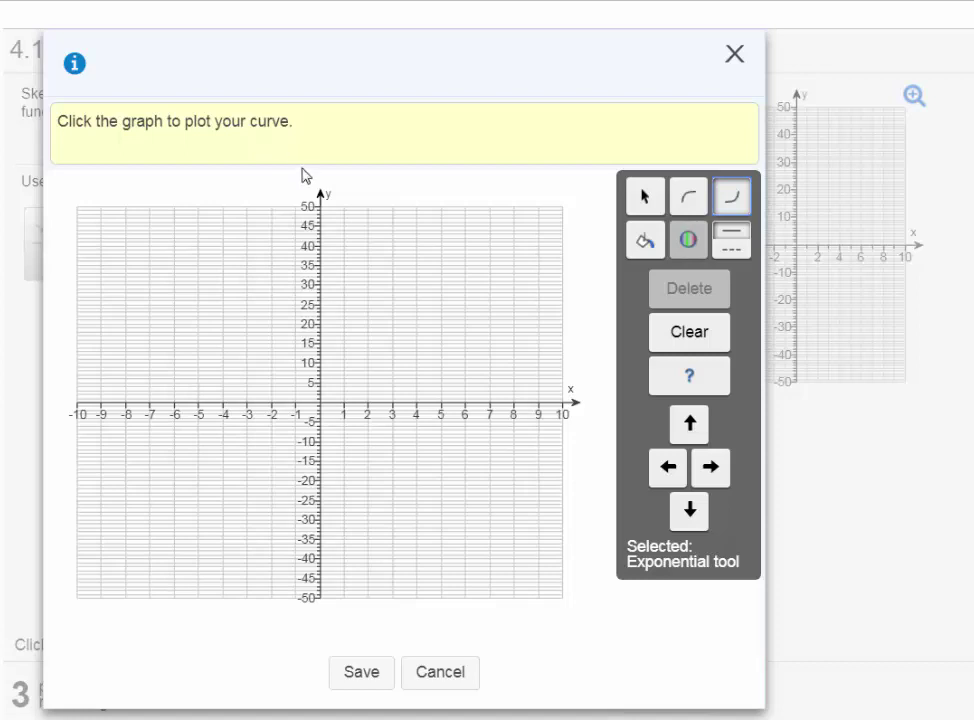
Plot a default base-e exponential curve through (0, 1) on the grid.
{"action": "left_click", "coordinate": [331, 383]}
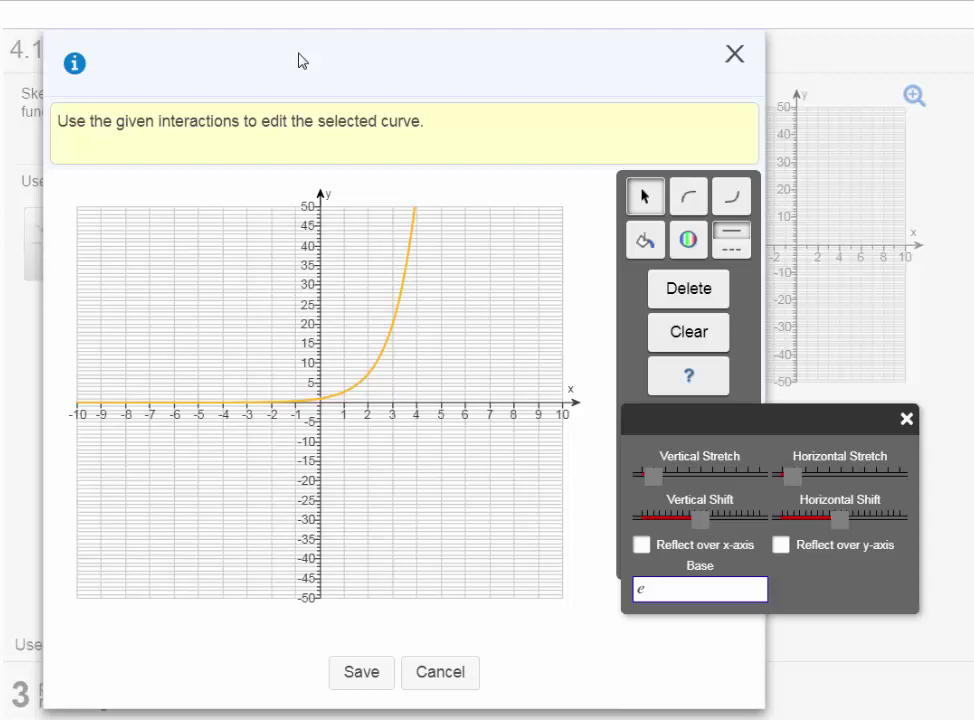
Replace the curve's base e with 6 so the graph becomes f(x)=6^x.
{"action": "left_click", "coordinate": [648, 588]}
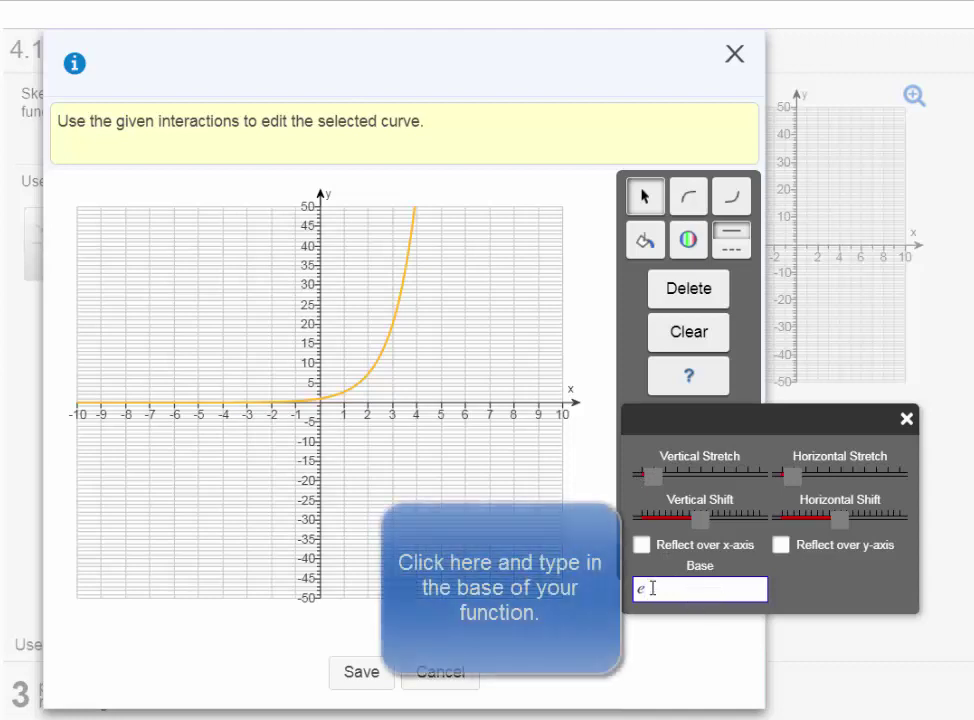
{"action": "key", "text": "BackSpace"}
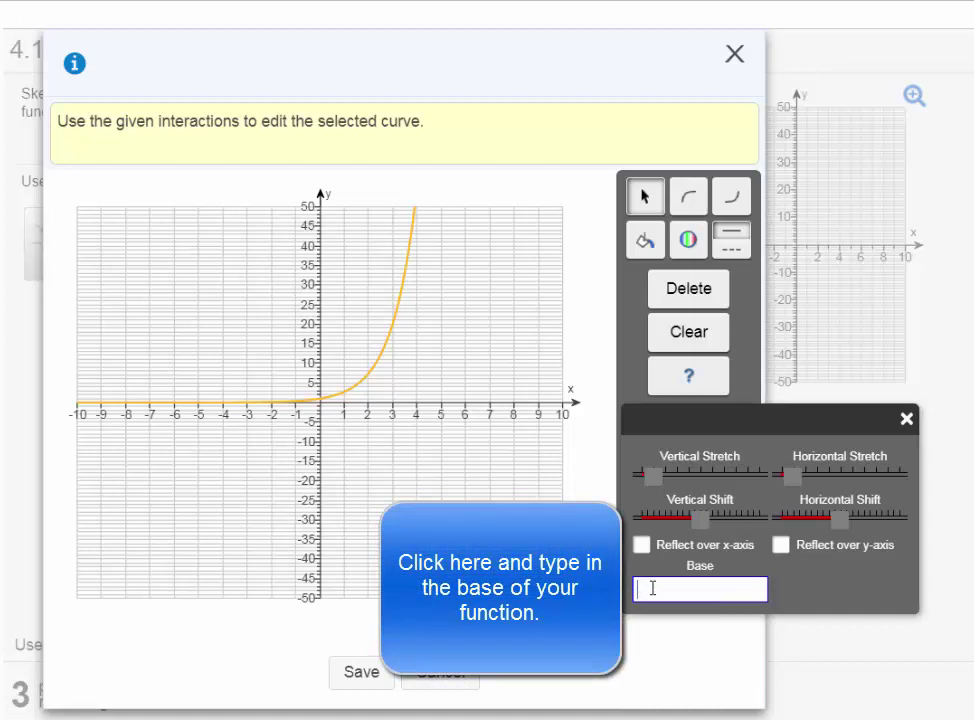
{"action": "type", "text": "6"}
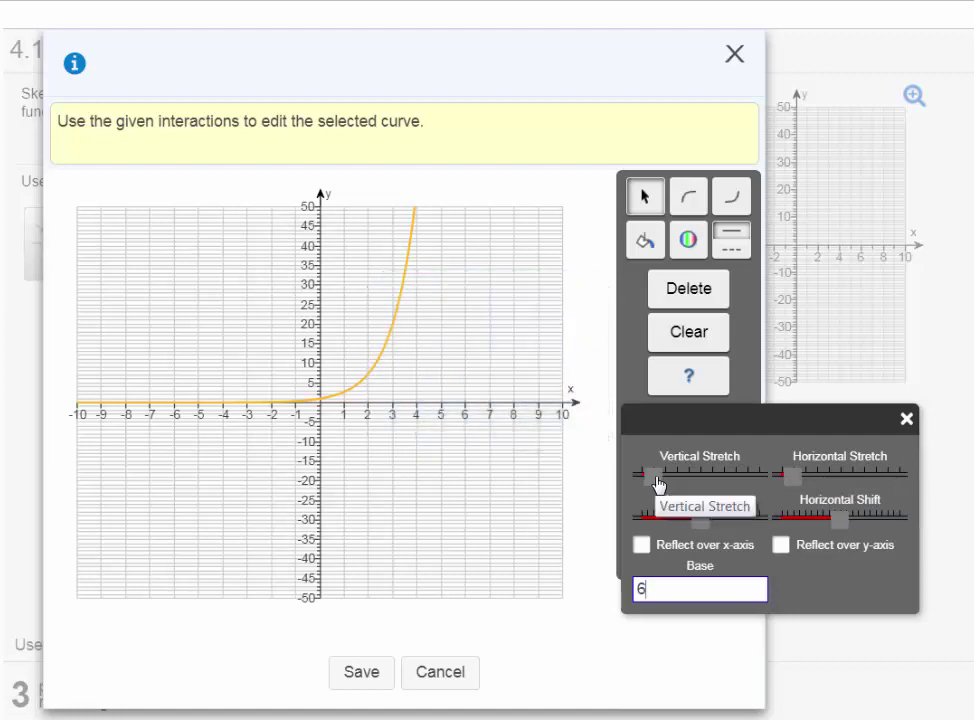
Test the vertical and horizontal stretch sliders, leaving the horizontal stretch at 1.00.
{"action": "left_click", "coordinate": [655, 480]}
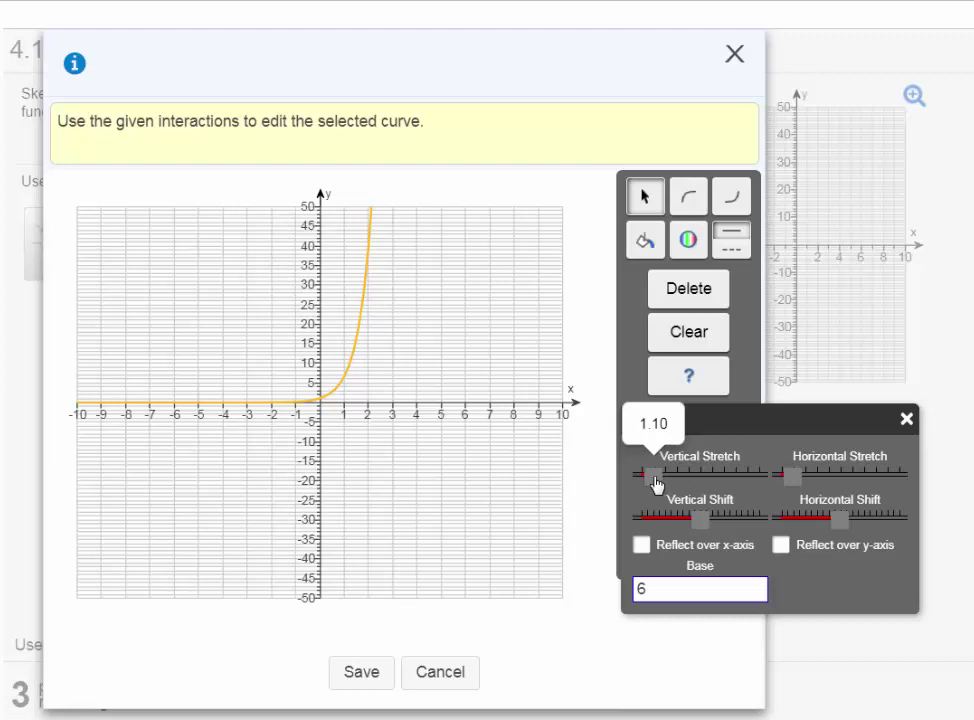
{"action": "left_click_drag", "start_coordinate": [655, 483], "coordinate": [655, 484]}
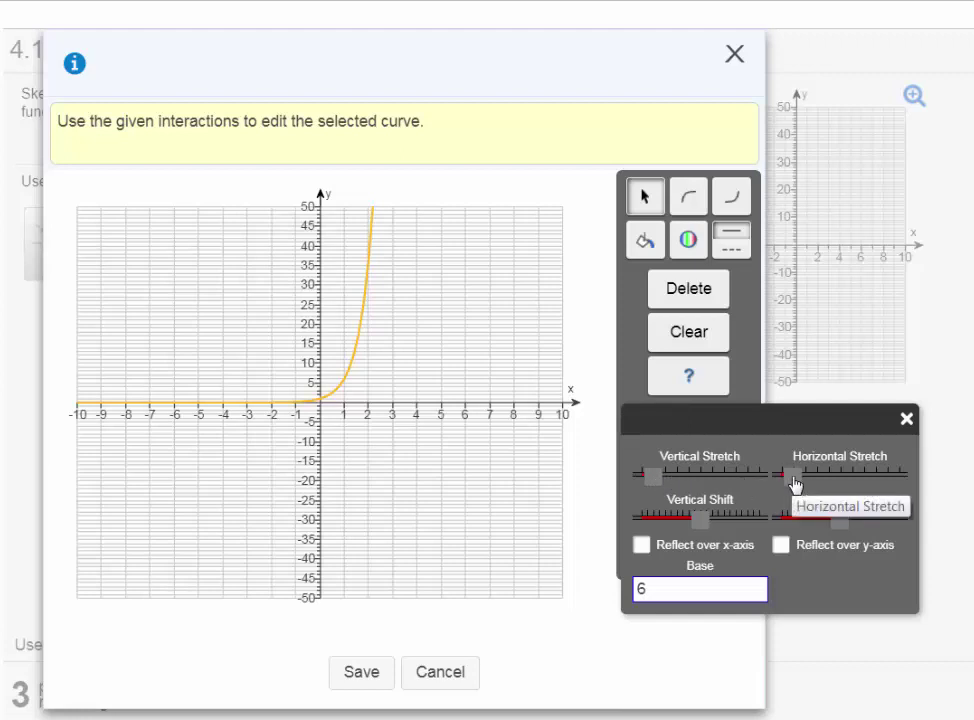
{"action": "left_click_drag", "start_coordinate": [797, 485], "coordinate": [796, 486]}
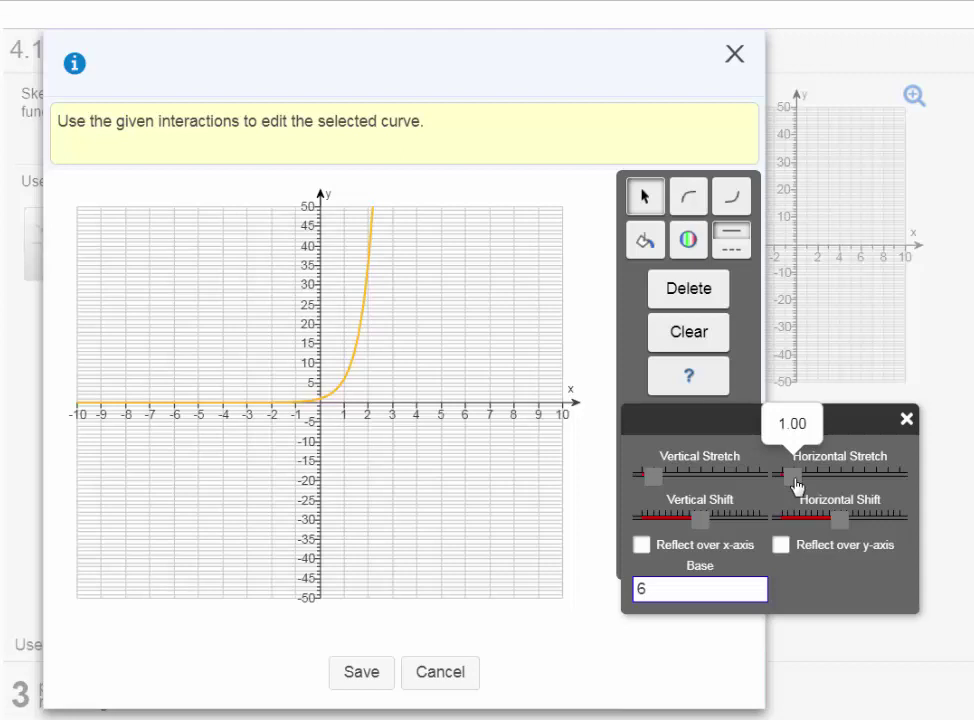
{"action": "left_click_drag", "start_coordinate": [796, 486], "coordinate": [795, 487]}
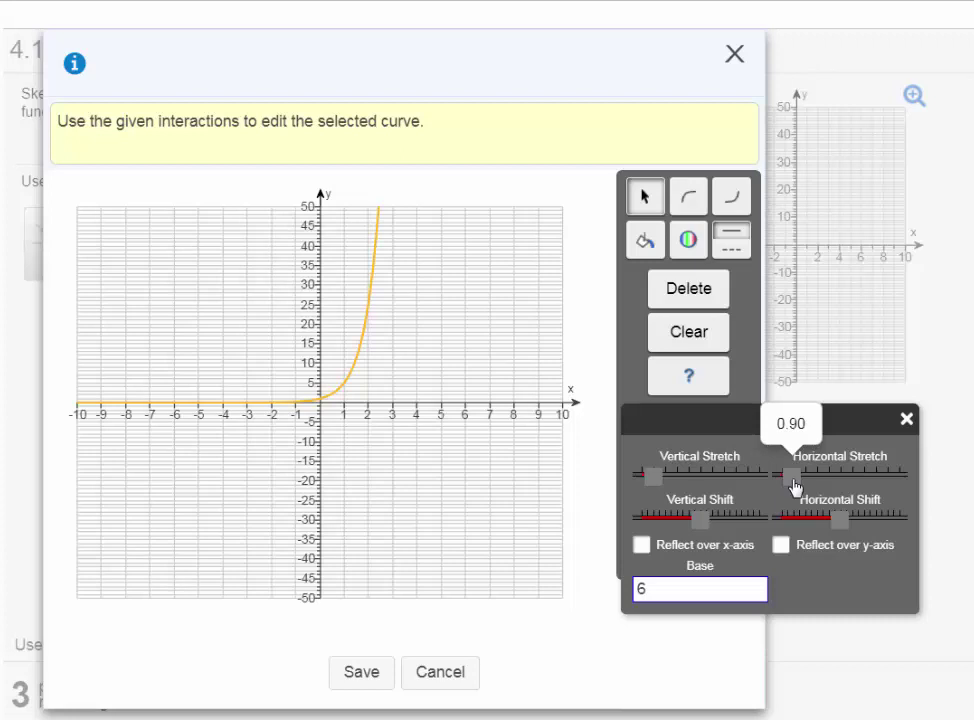
{"action": "left_click_drag", "start_coordinate": [794, 486], "coordinate": [797, 486]}
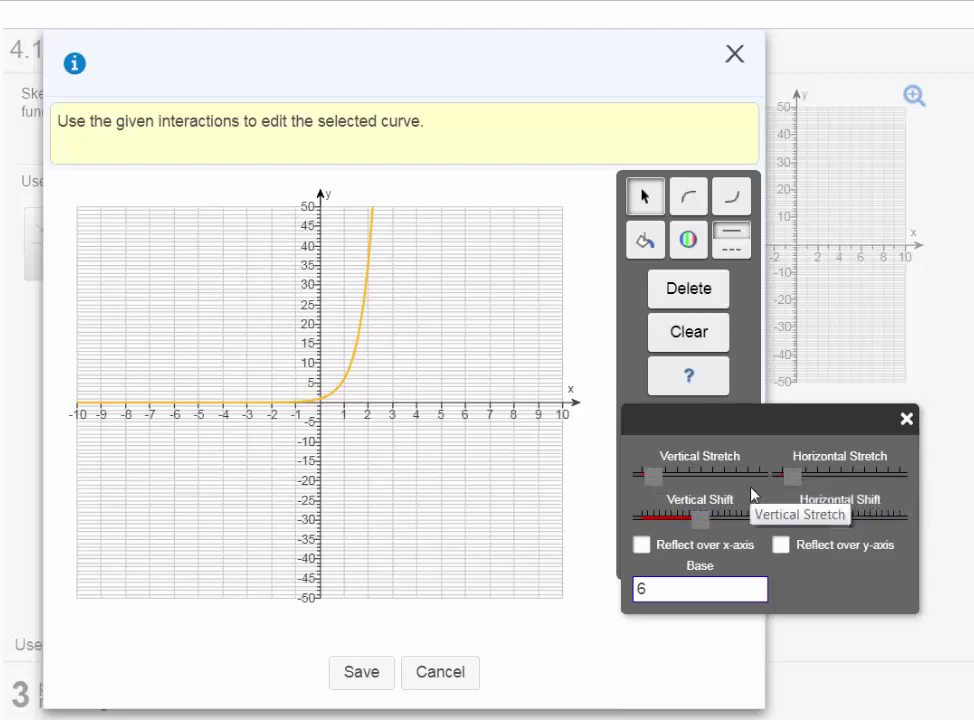
Try a vertical shift of -0.10, then reset the vertical shift to 0.00.
{"action": "left_click", "coordinate": [703, 519]}
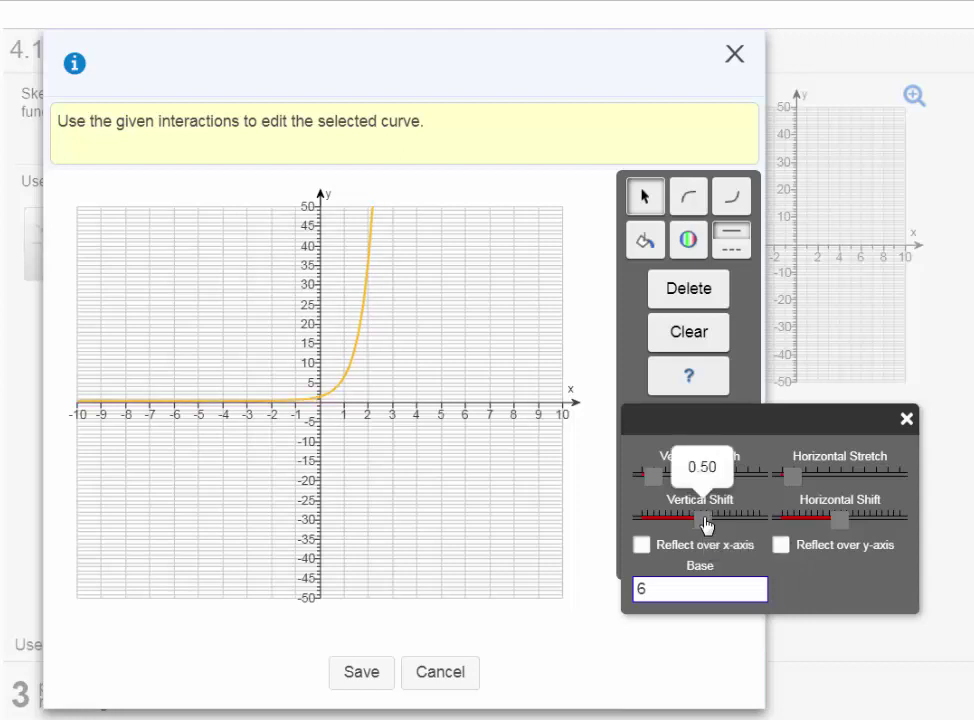
{"action": "left_click_drag", "start_coordinate": [704, 521], "coordinate": [701, 522]}
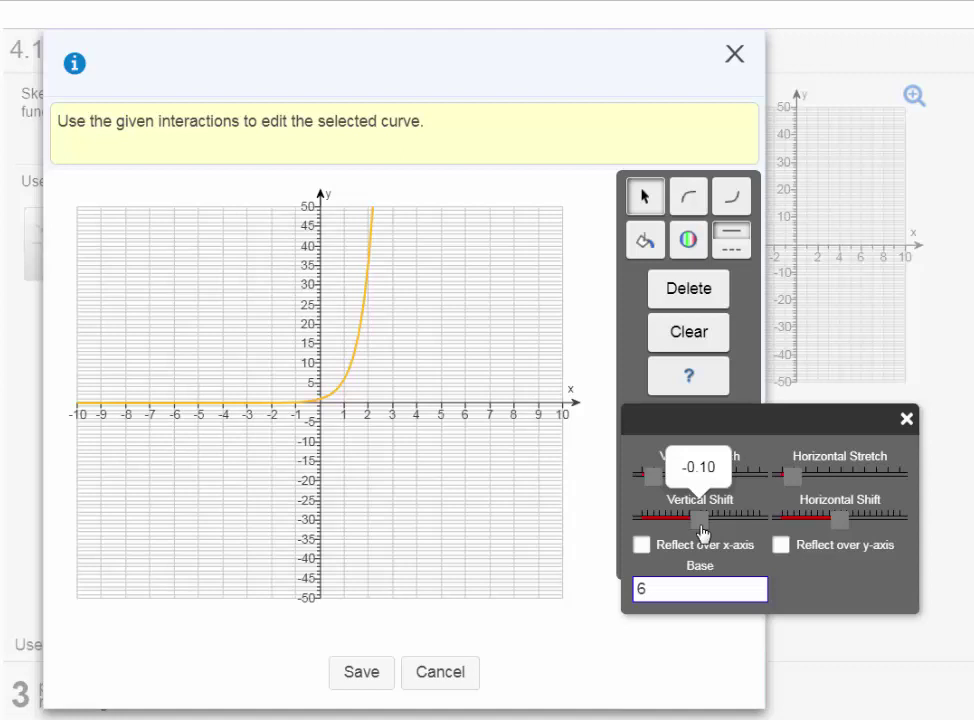
{"action": "key", "text": "Right"}
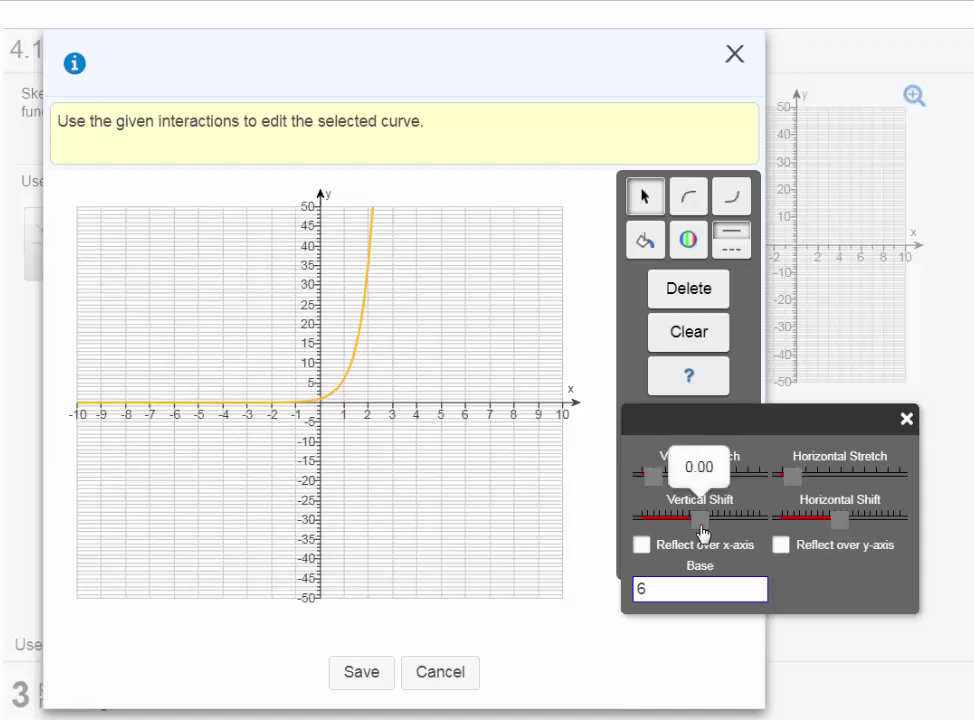
Test horizontal shifts of -0.80 and -1.20, then reset the horizontal shift to 0.00.
{"action": "left_click", "coordinate": [834, 517]}
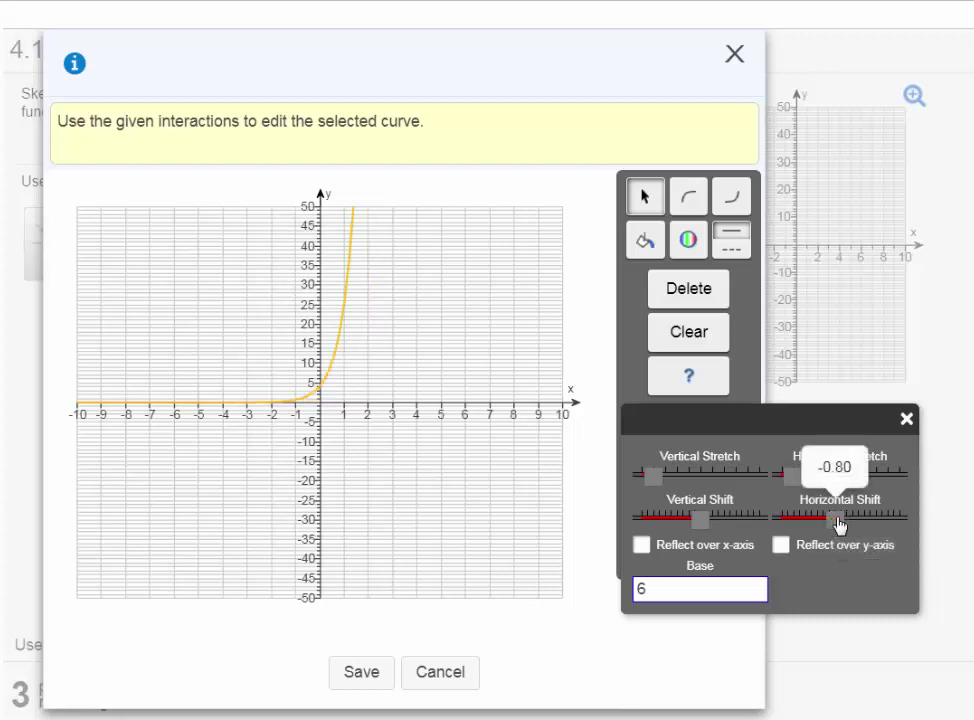
{"action": "left_click_drag", "start_coordinate": [838, 525], "coordinate": [844, 527]}
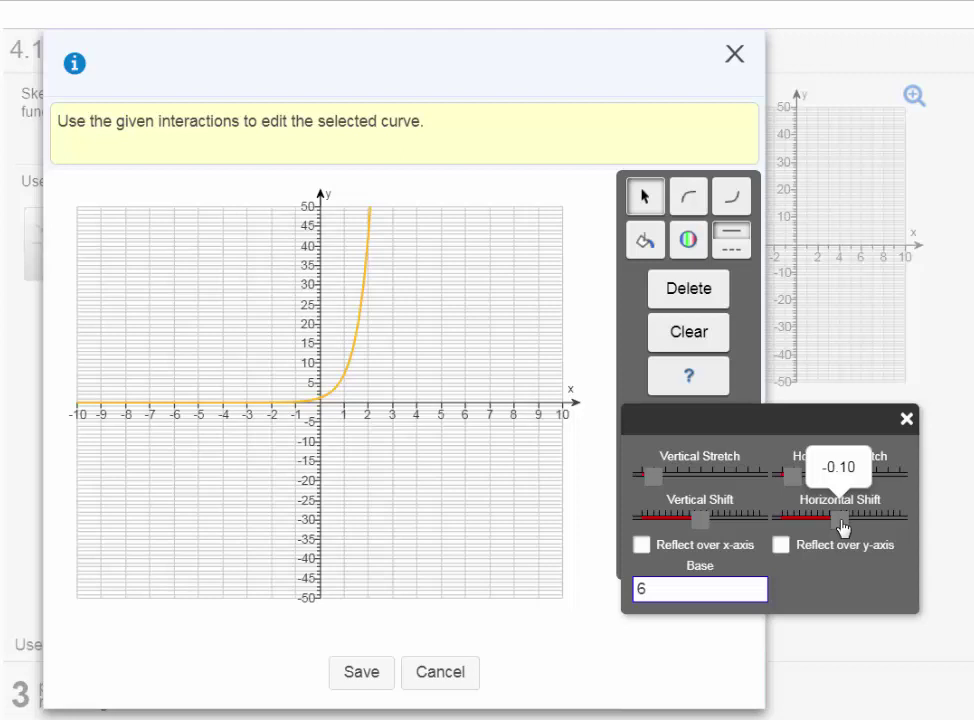
{"action": "left_click", "coordinate": [842, 519]}
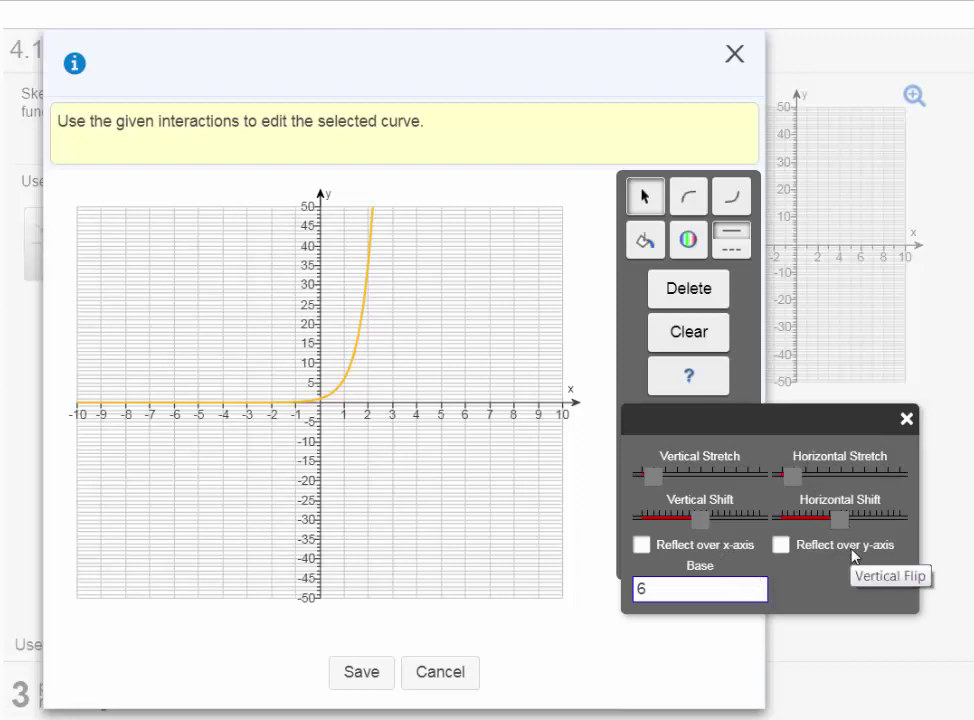
Close the transformation panel and save the 6^x graph to the problem.
{"action": "left_click", "coordinate": [906, 420]}
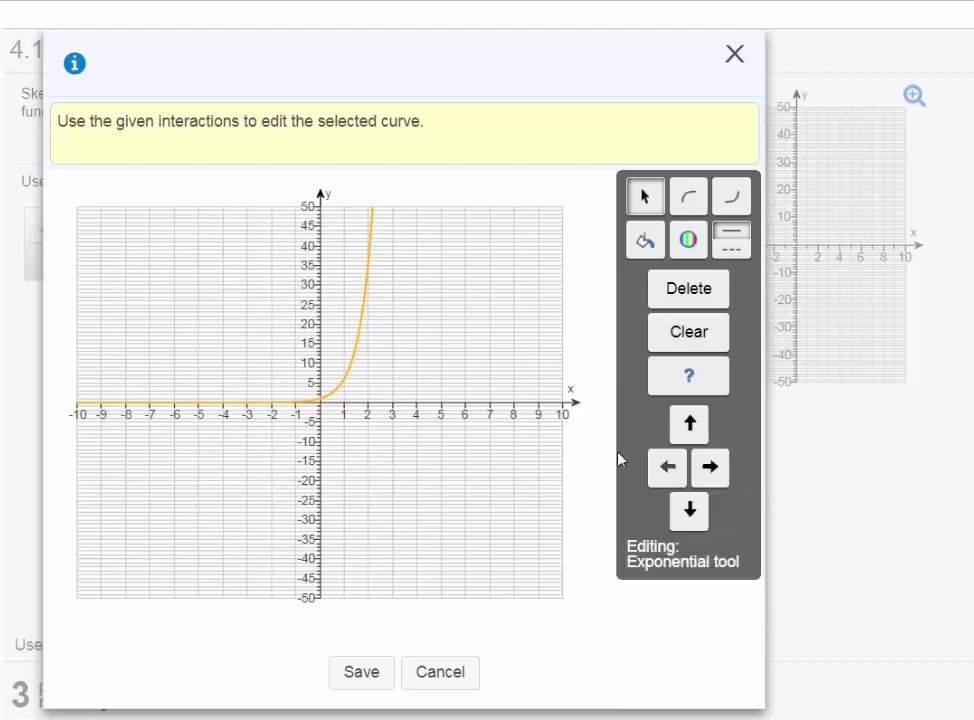
{"action": "left_click", "coordinate": [361, 673]}
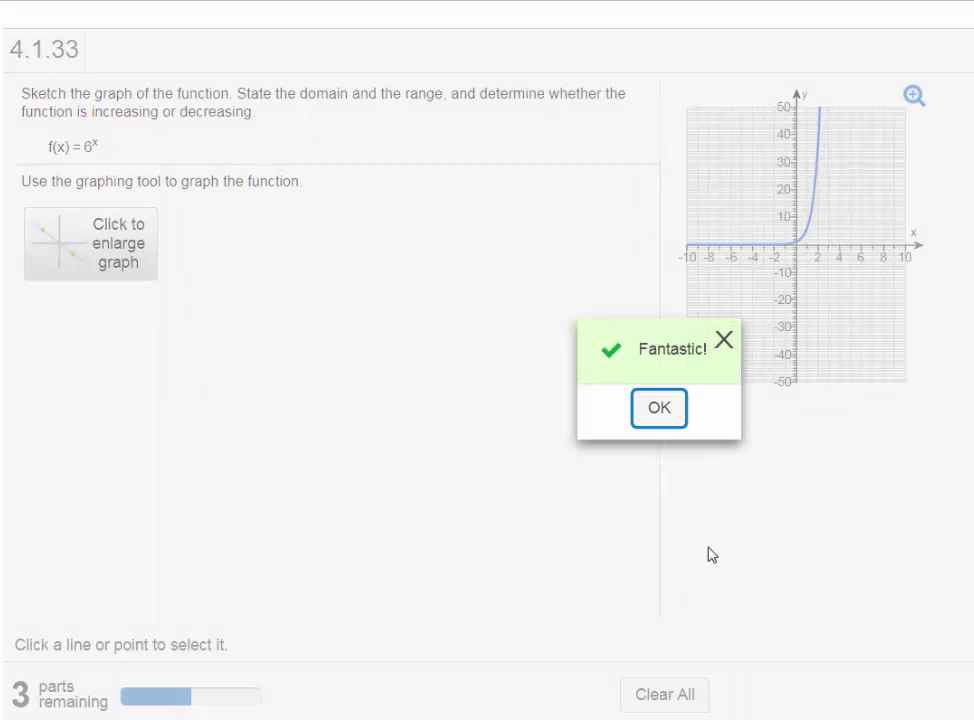
Dismiss the 'Fantastic!' feedback to reach the domain question.
{"action": "left_click", "coordinate": [657, 409]}
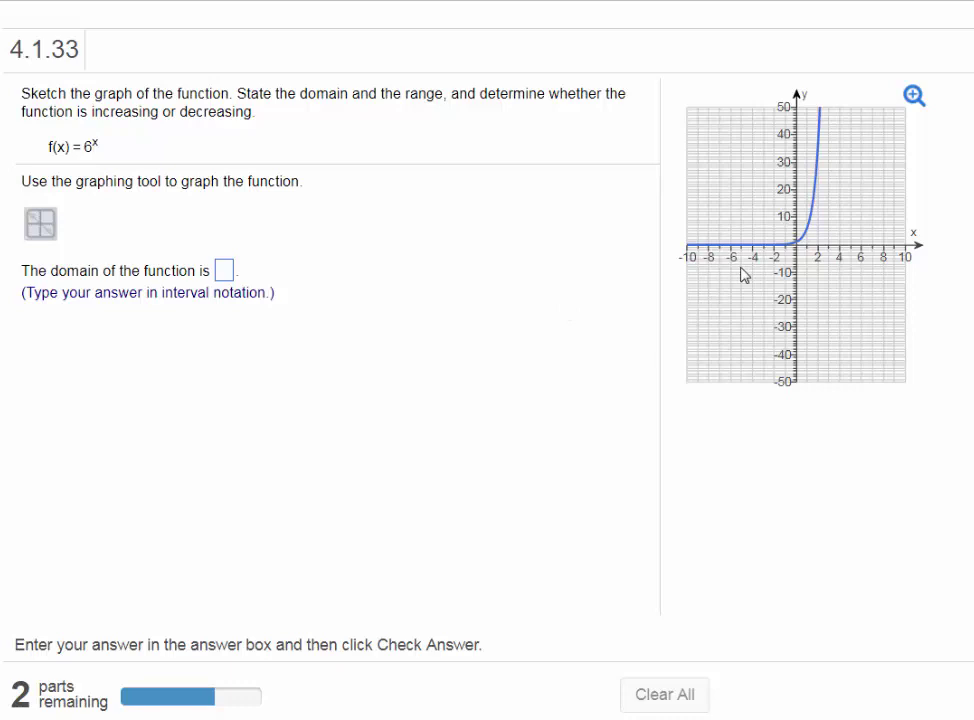
Enter the domain (-∞,∞) in interval notation, check it, and continue to the range question.
{"action": "left_click", "coordinate": [226, 276]}
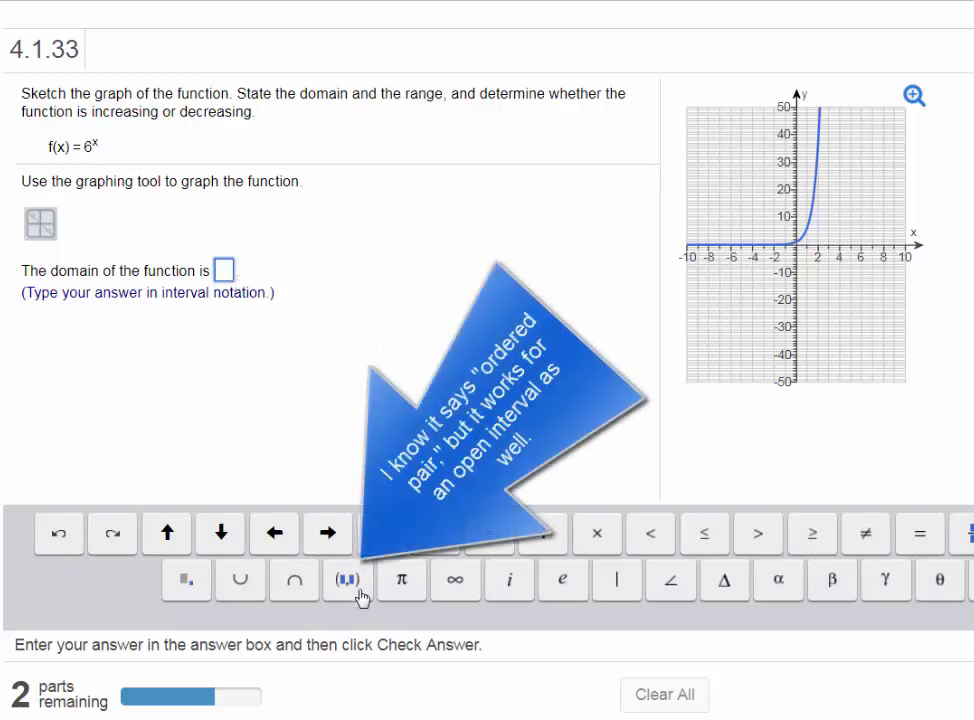
{"action": "left_click", "coordinate": [348, 580]}
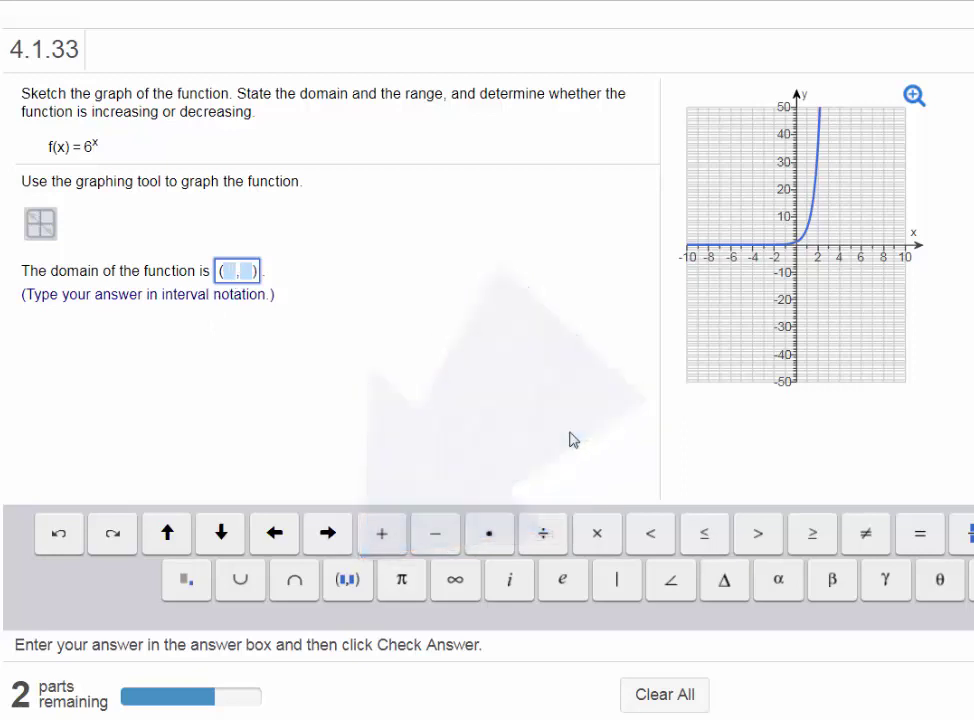
{"action": "type", "text": "-"}
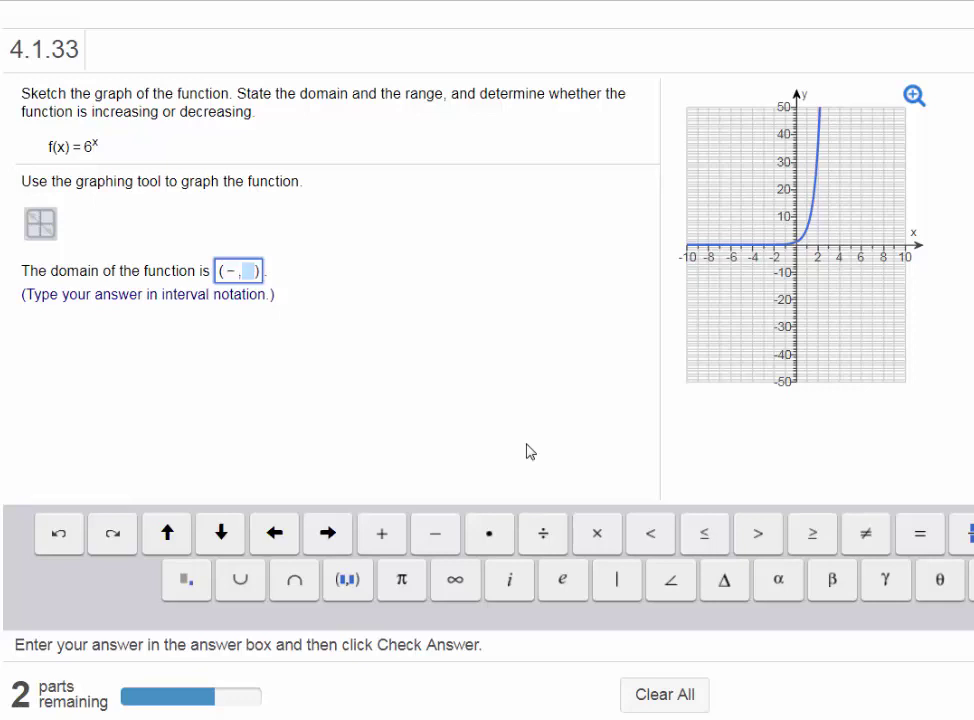
{"action": "left_click", "coordinate": [457, 584]}
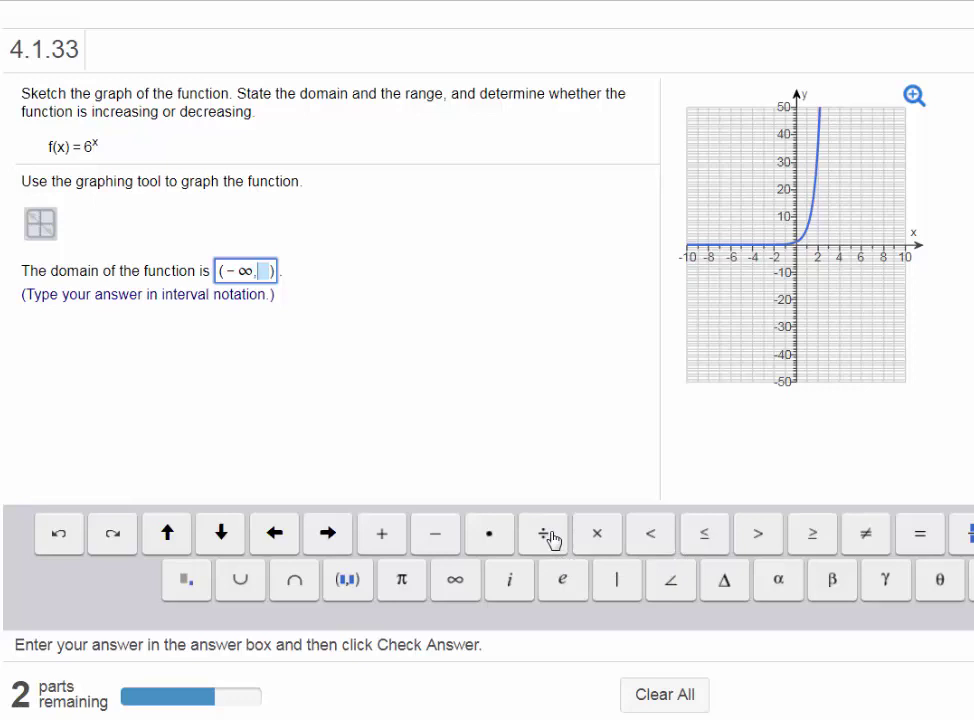
{"action": "left_click", "coordinate": [460, 580]}
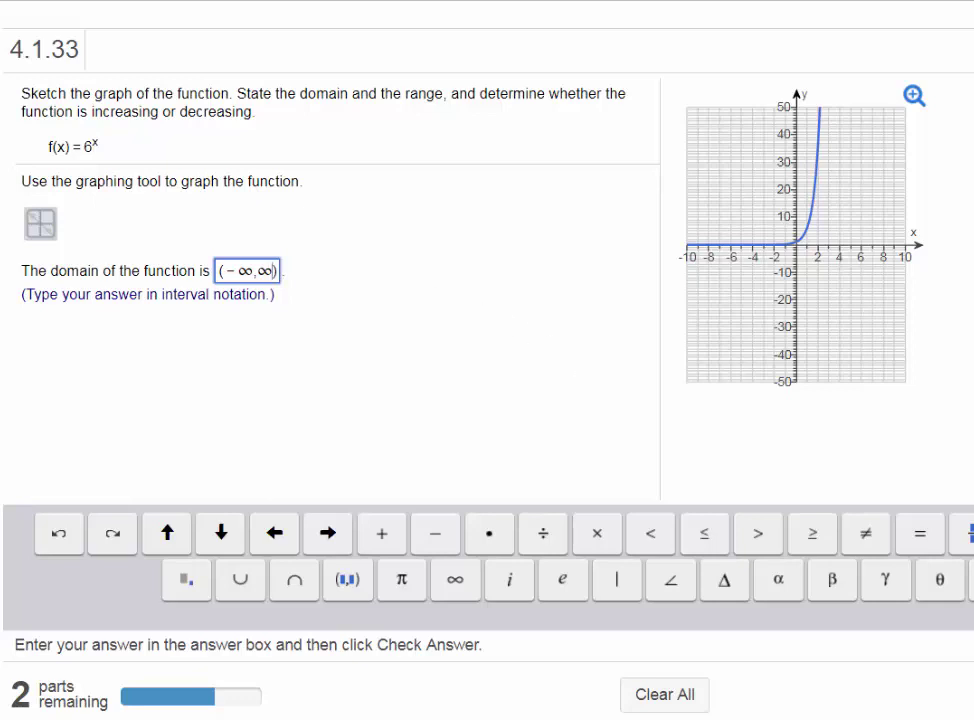
{"action": "key", "text": "Return"}
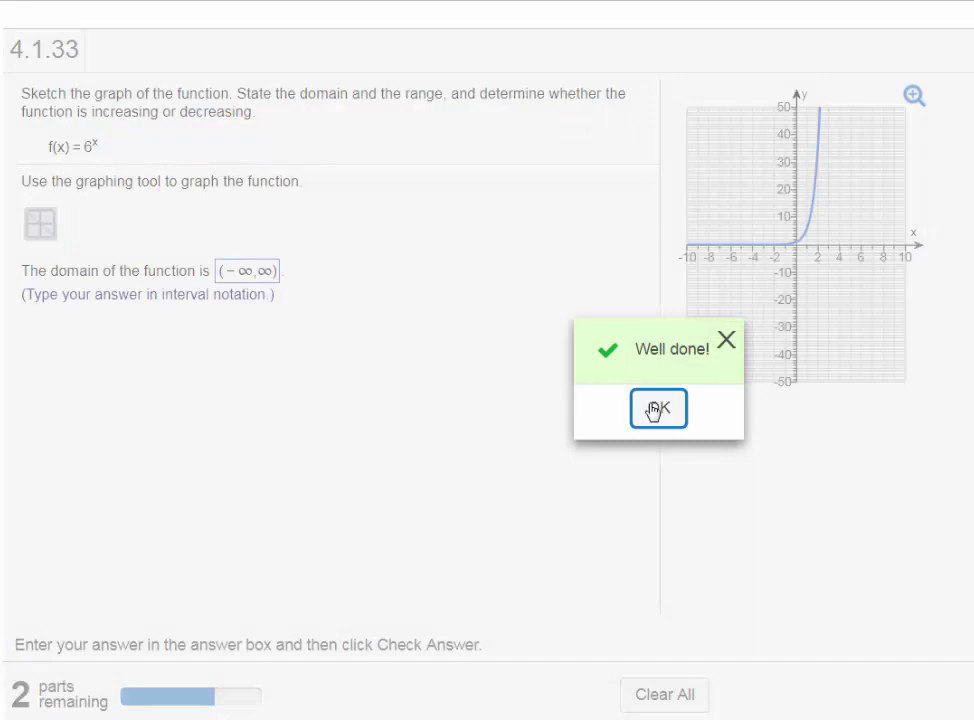
{"action": "left_click", "coordinate": [657, 409]}
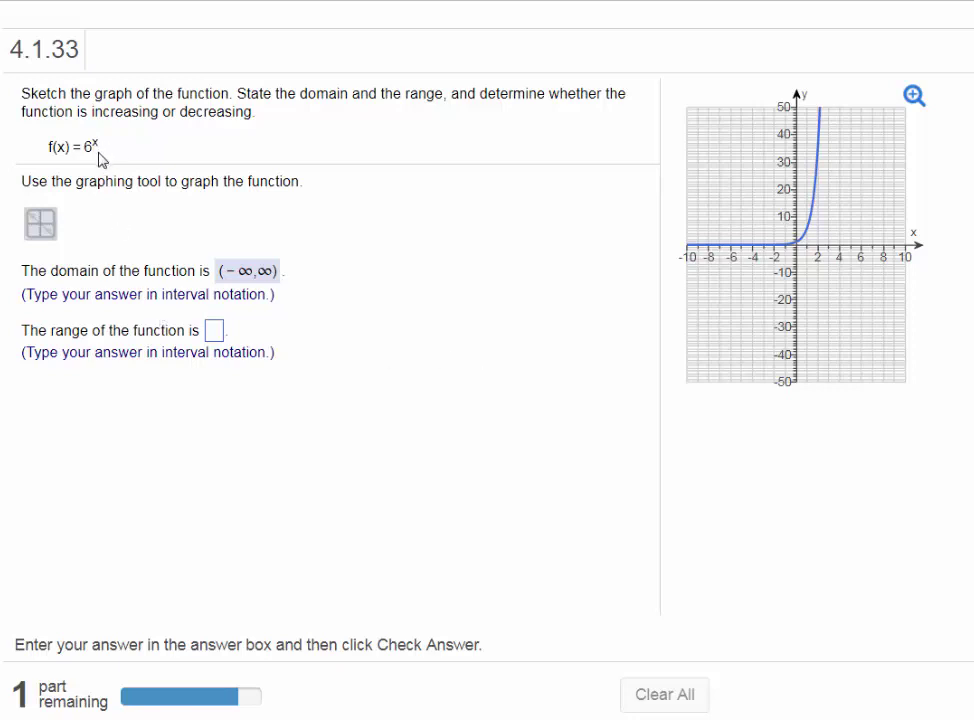
Enter the range as the interval (0, ∞), submit it for checking, and dismiss the feedback.
{"action": "left_click", "coordinate": [214, 332]}
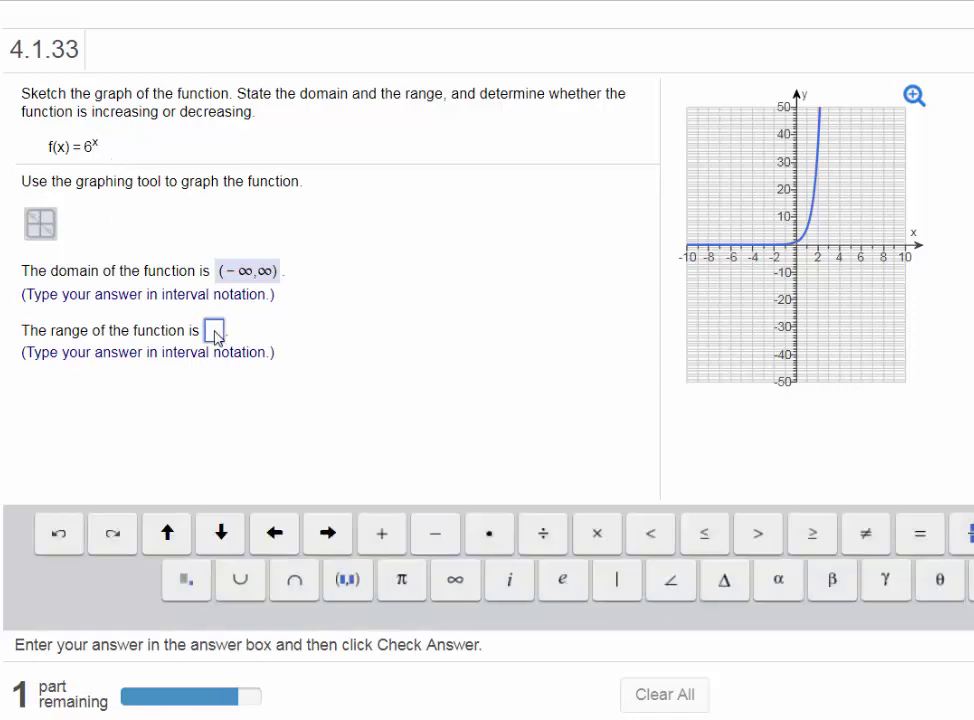
{"action": "left_click", "coordinate": [348, 579]}
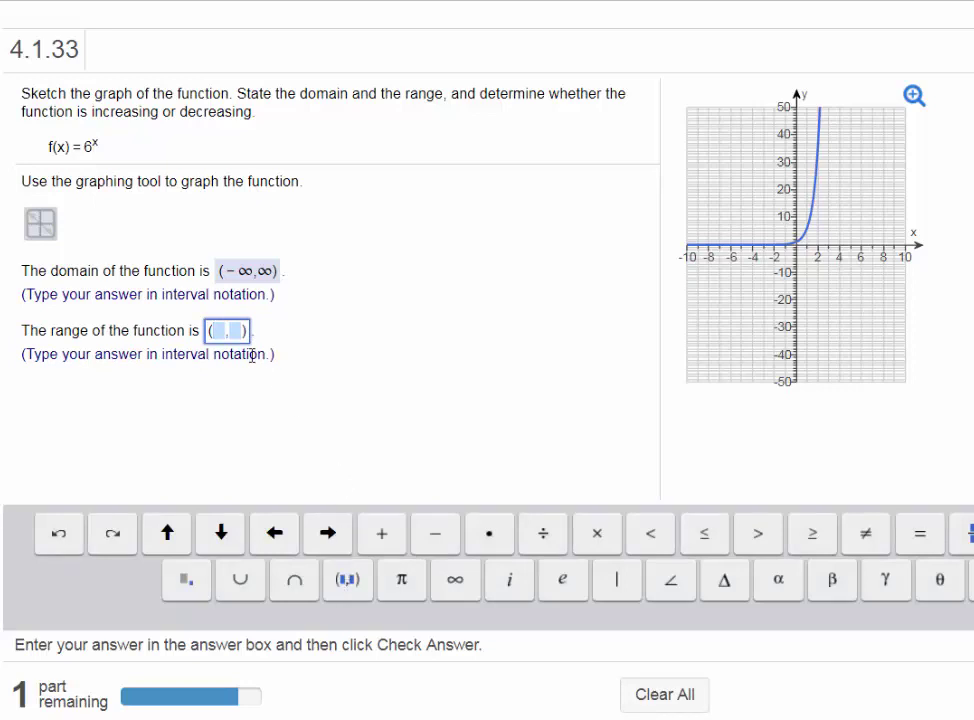
{"action": "type", "text": "0"}
{"action": "left_click", "coordinate": [457, 580]}
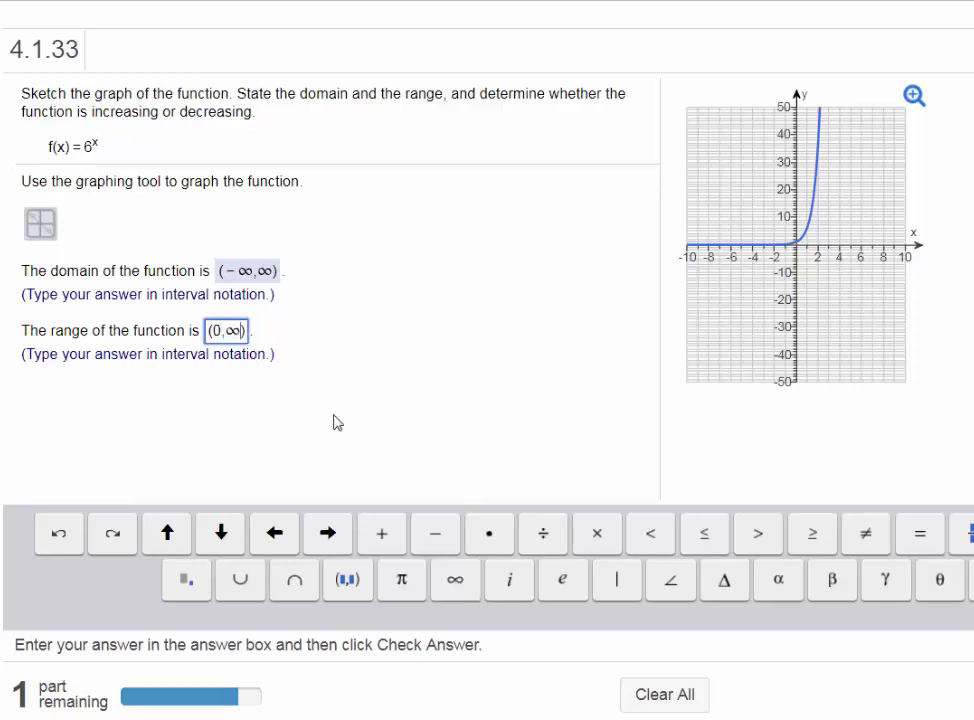
{"action": "key", "text": "Return"}
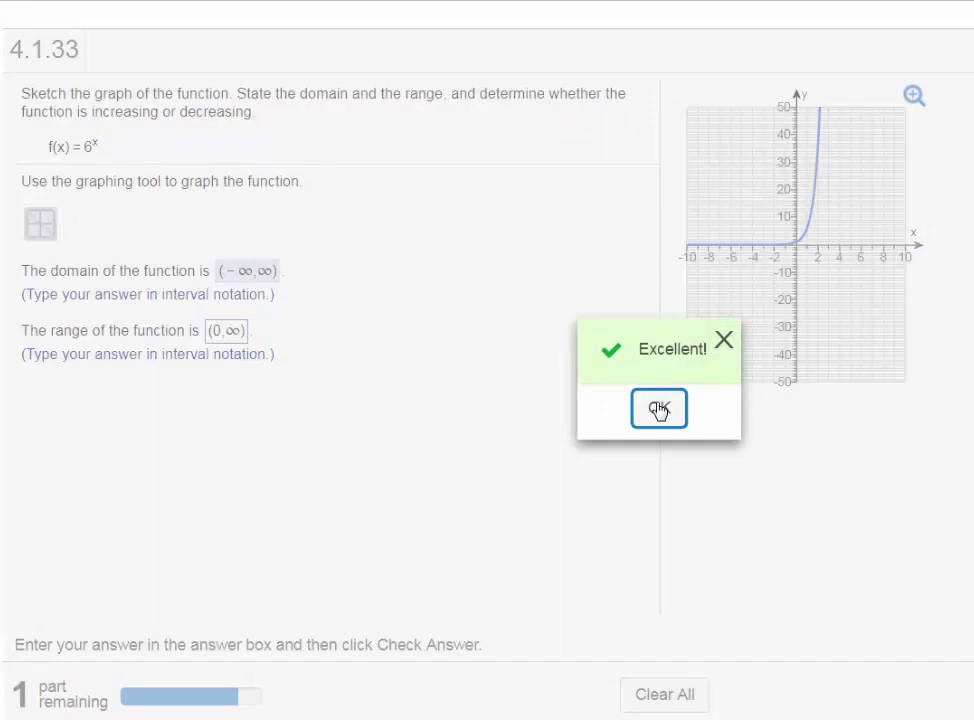
{"action": "left_click", "coordinate": [659, 409]}
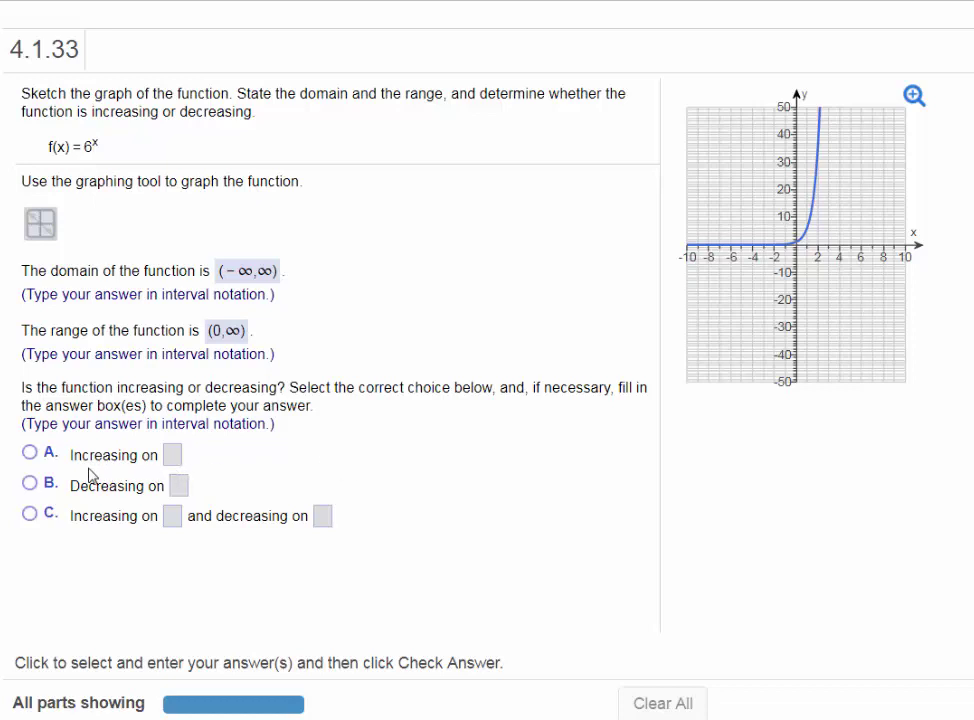
Choose 'increasing' with interval (−∞, ∞), submit it for checking, and dismiss the feedback.
{"action": "left_click", "coordinate": [30, 454]}
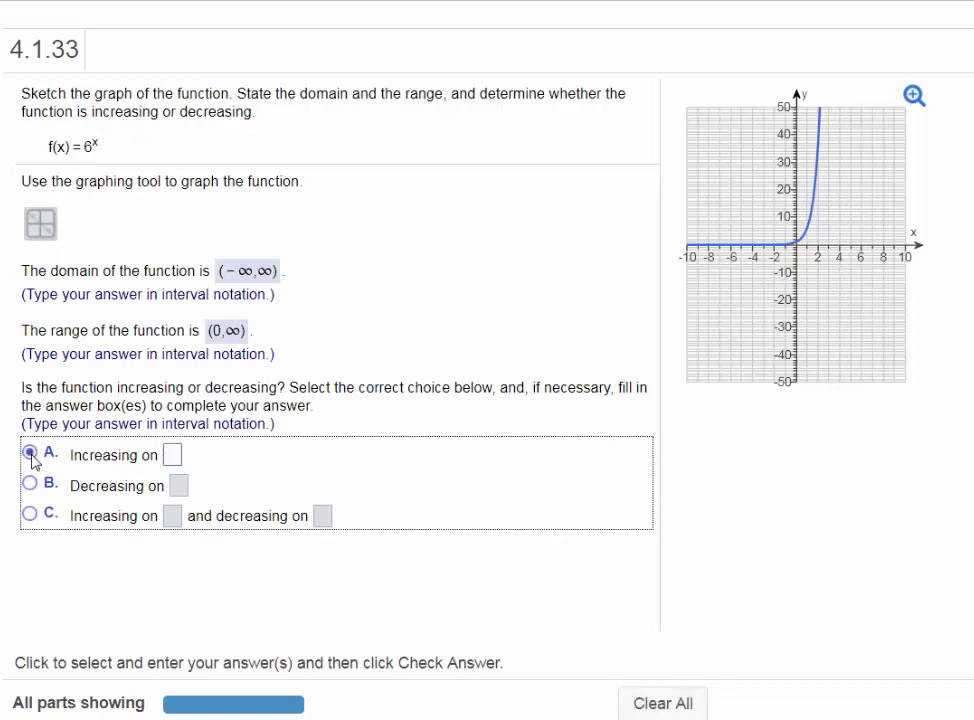
{"action": "left_click", "coordinate": [175, 457]}
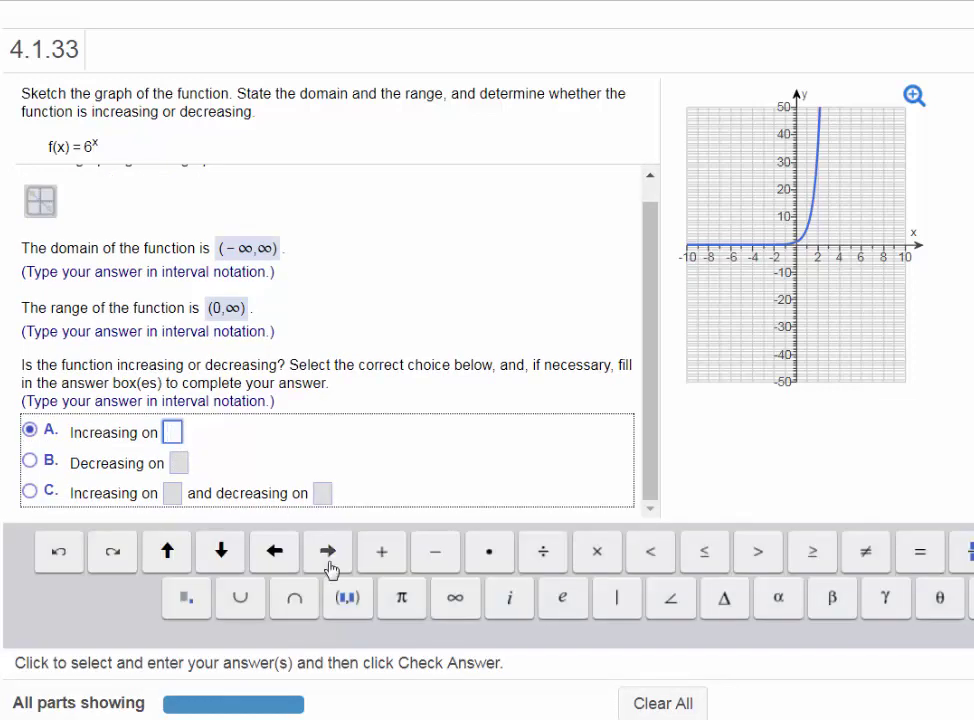
{"action": "left_click", "coordinate": [340, 597]}
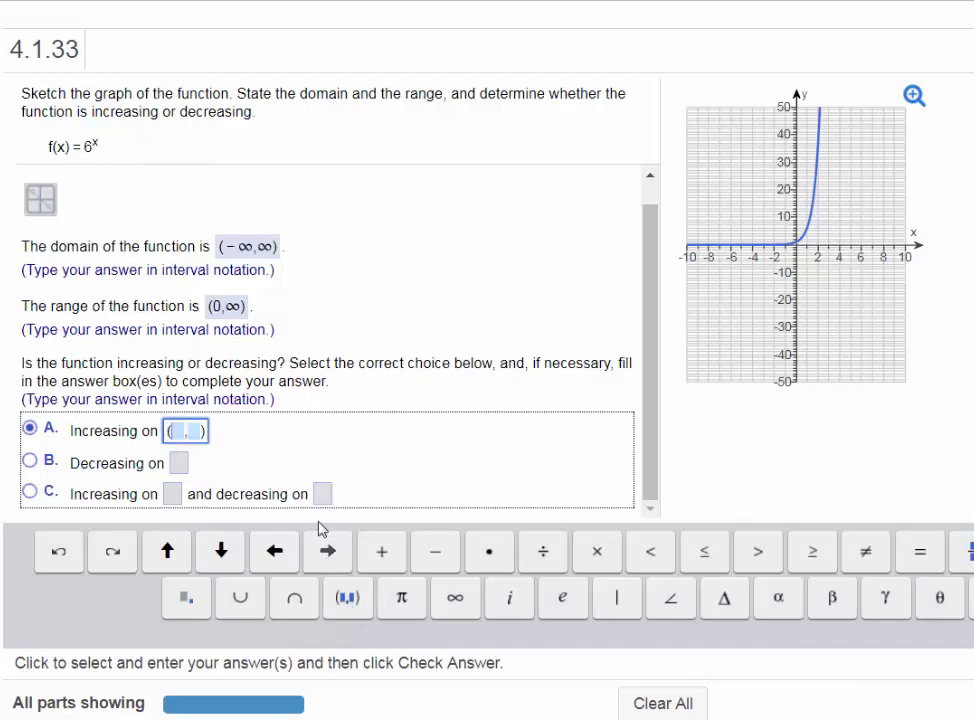
{"action": "type", "text": "-"}
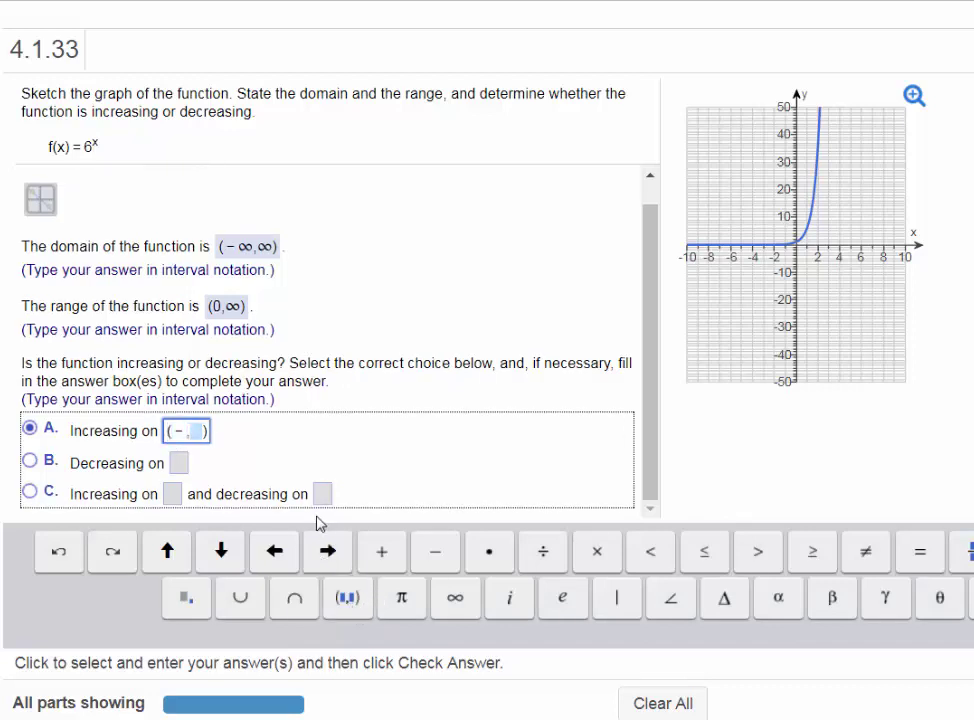
{"action": "left_click", "coordinate": [455, 598]}
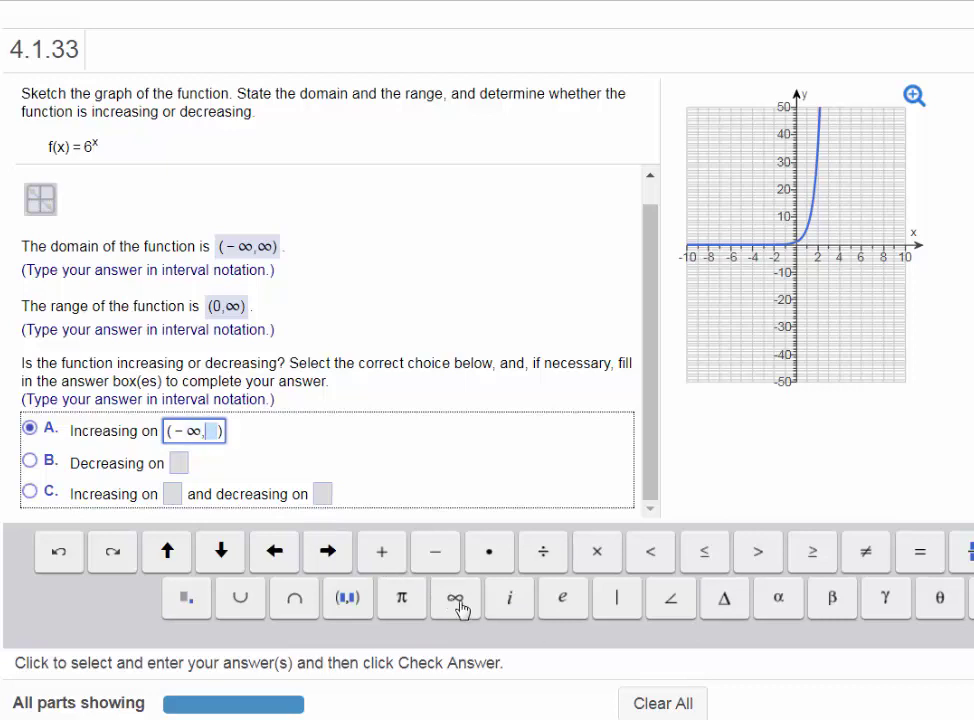
{"action": "left_click", "coordinate": [455, 600]}
{"action": "left_click", "coordinate": [652, 665]}
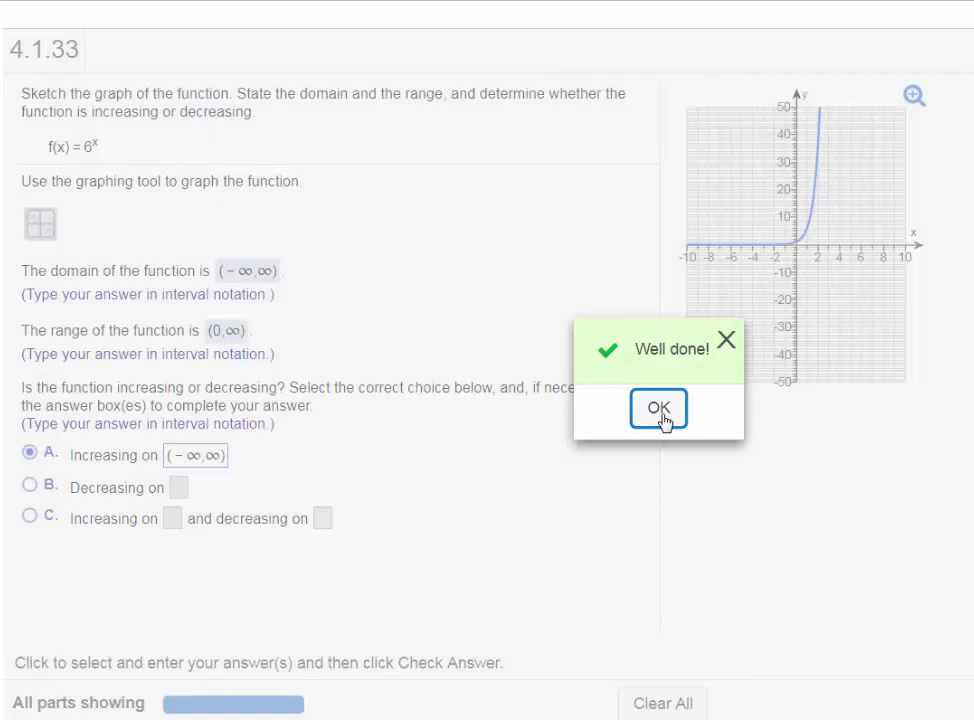
{"action": "left_click", "coordinate": [660, 412]}
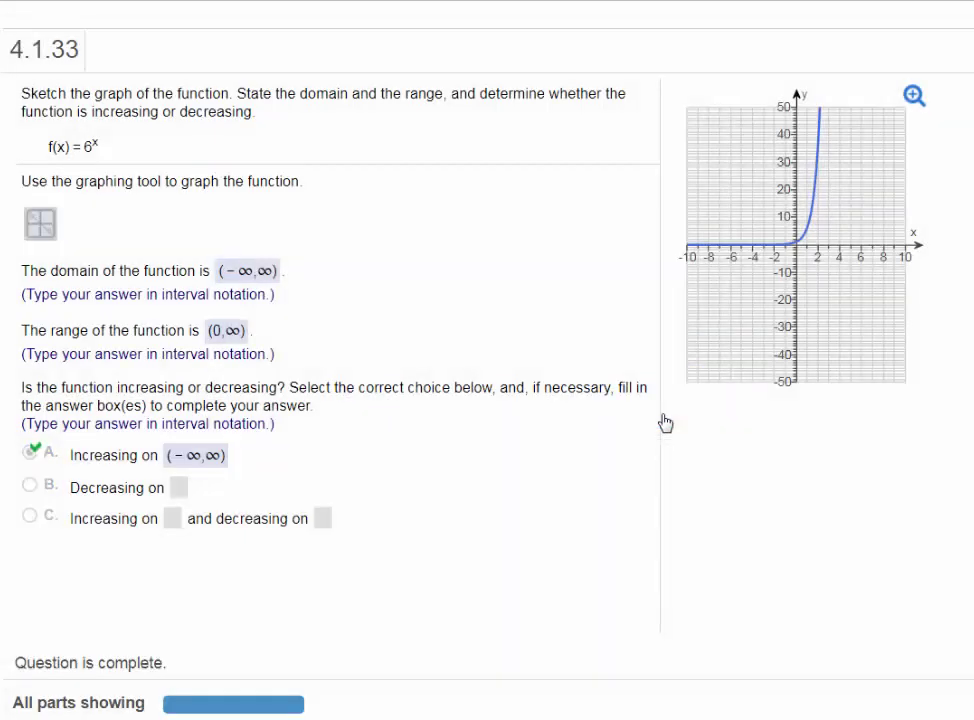